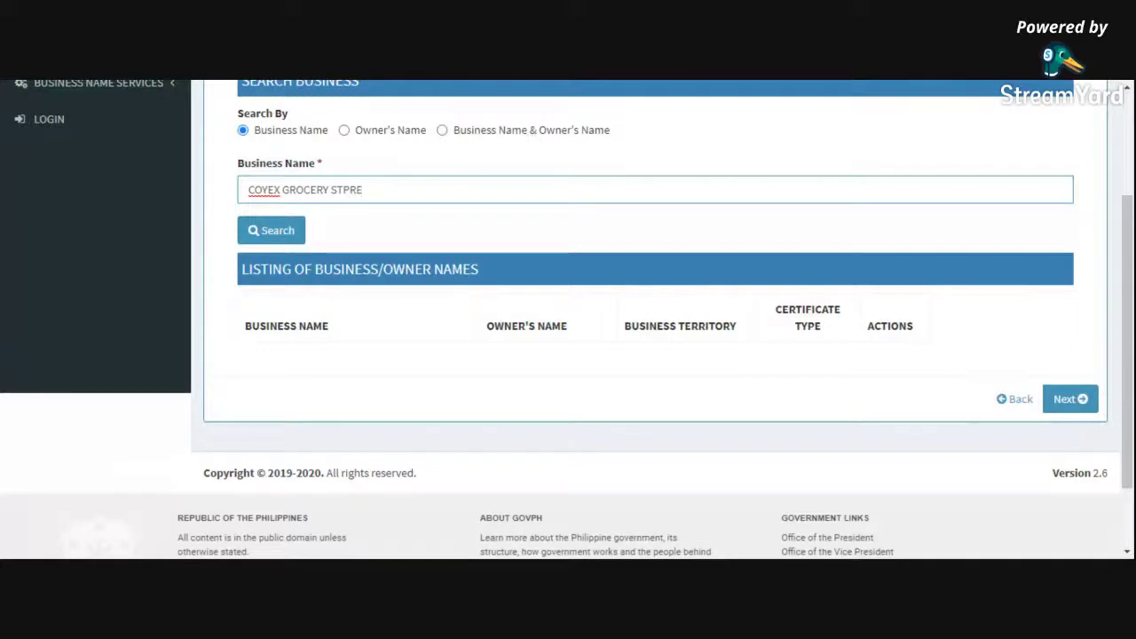
- Correct the business name in the certification search to COYCOY GROCERY STORE
{"action": "key", "text": "BackSpace"}
{"action": "key", "text": "BackSpace"}
{"action": "key", "text": "BackSpace"}
{"action": "type", "text": "ORE"}
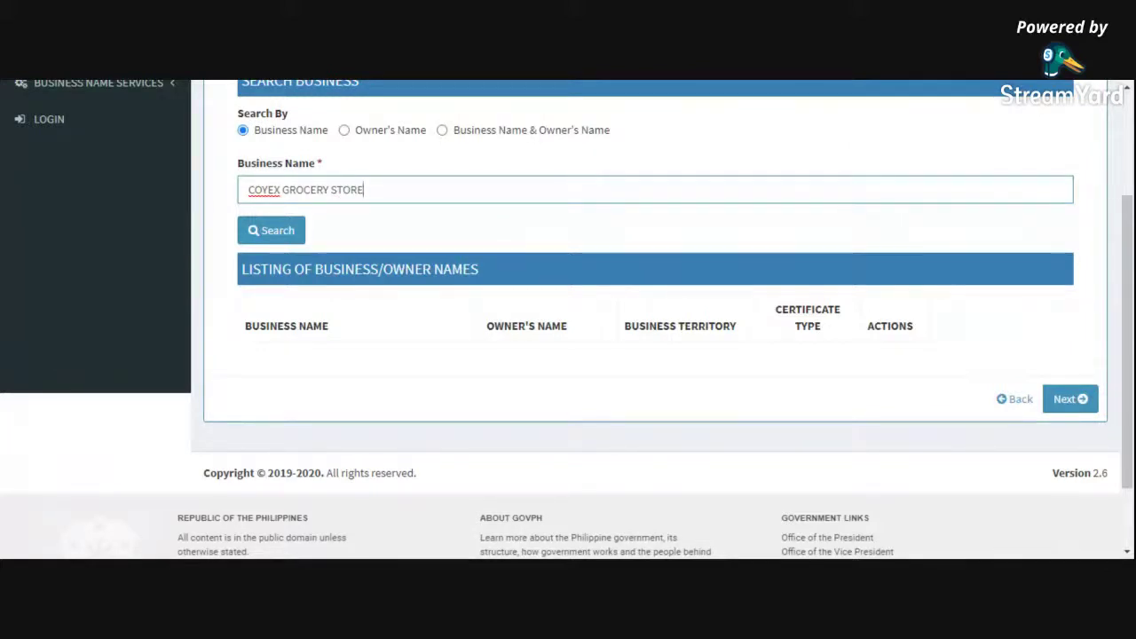
{"action": "key", "text": "BackSpace"}
{"action": "key", "text": "BackSpace"}
{"action": "type", "text": "COY"}
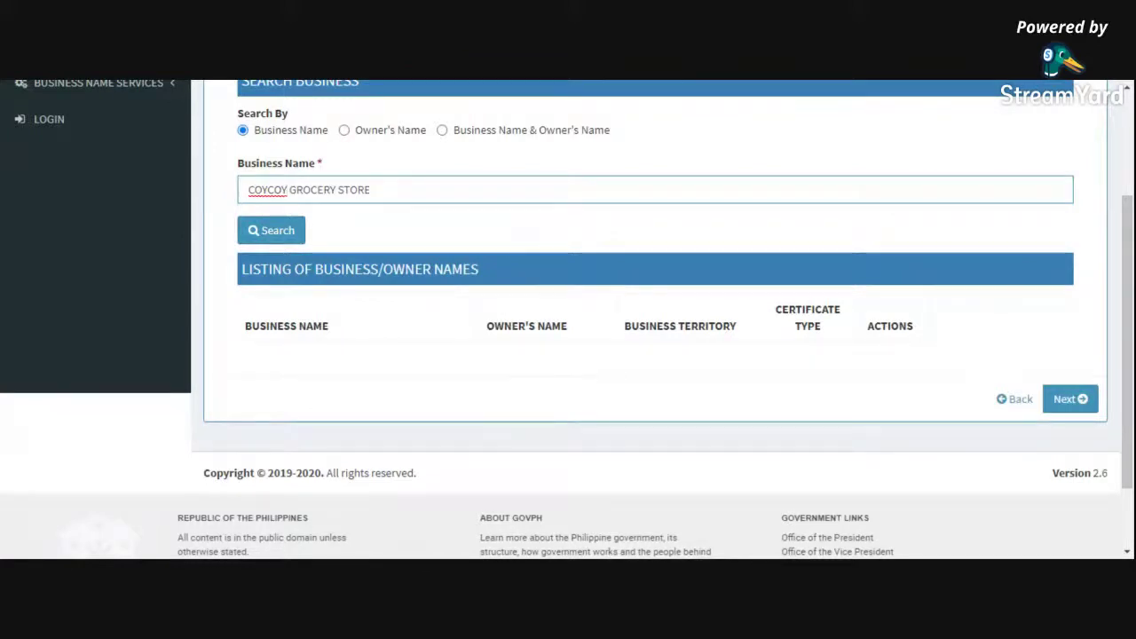
- Search the registered business names for COYCOY GROCERY STORE and close the result without adding a record for negative certification
{"action": "scroll", "coordinate": [568, 319], "scroll_direction": "up", "scroll_amount": 1}
{"action": "scroll", "coordinate": [568, 319], "scroll_direction": "up", "scroll_amount": 2}
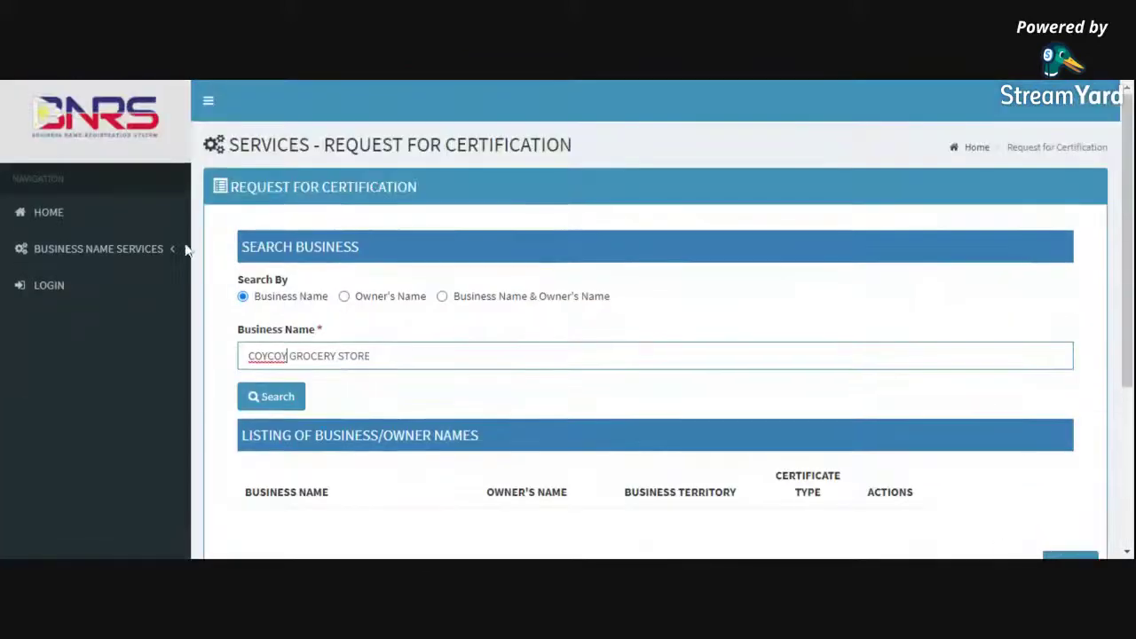
{"action": "left_click", "coordinate": [132, 256]}
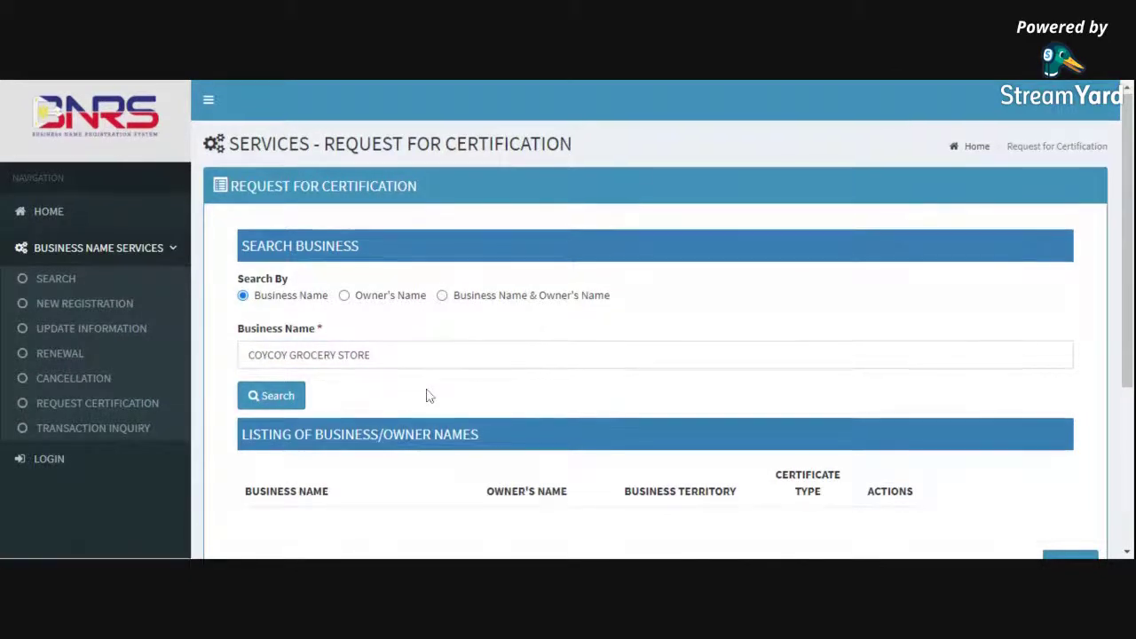
{"action": "scroll", "coordinate": [426, 396], "scroll_direction": "down", "scroll_amount": 1}
{"action": "key", "text": "Return"}
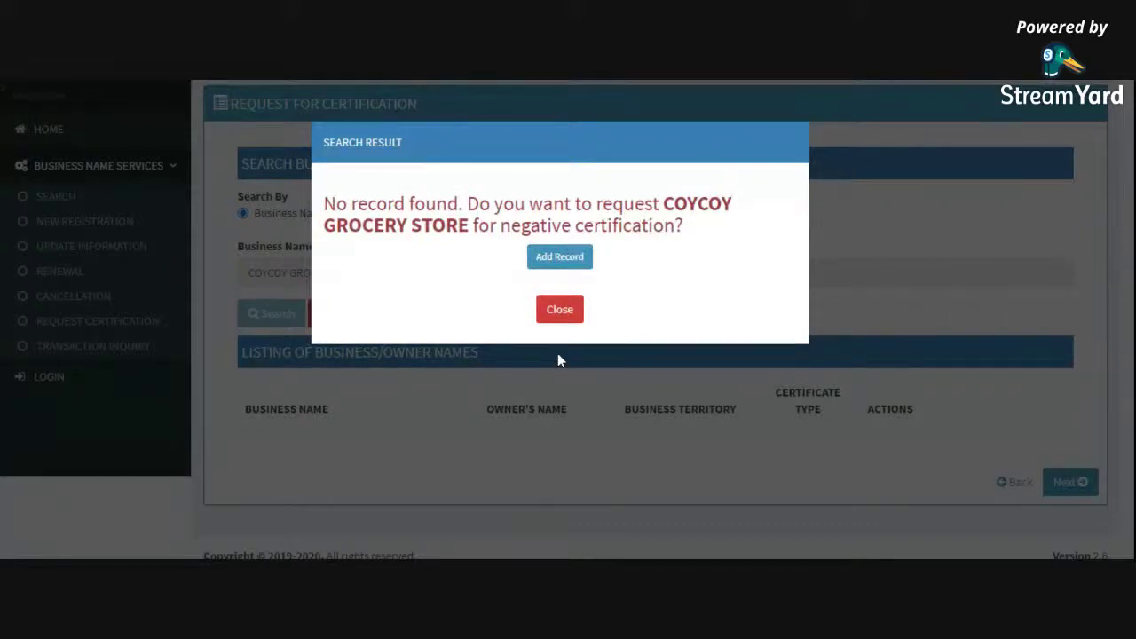
{"action": "left_click", "coordinate": [559, 311]}
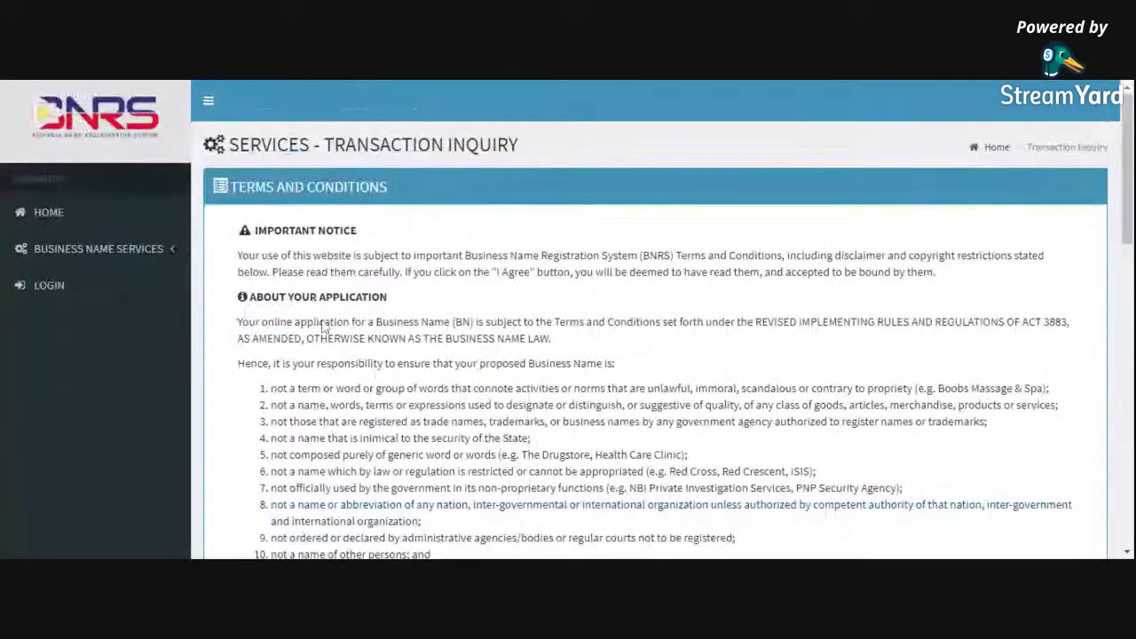
- Accept the terms and conditions of the Transaction Inquiry service
{"action": "scroll", "coordinate": [746, 457], "scroll_direction": "down", "scroll_amount": 3}
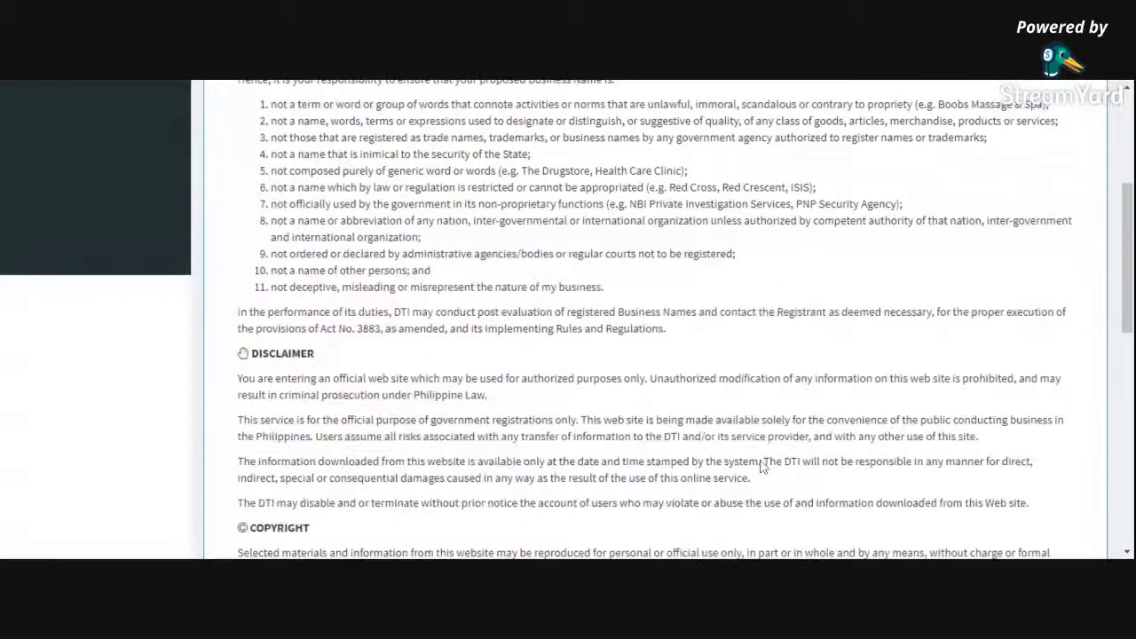
{"action": "scroll", "coordinate": [763, 466], "scroll_direction": "down", "scroll_amount": 10}
{"action": "left_click", "coordinate": [1051, 306]}
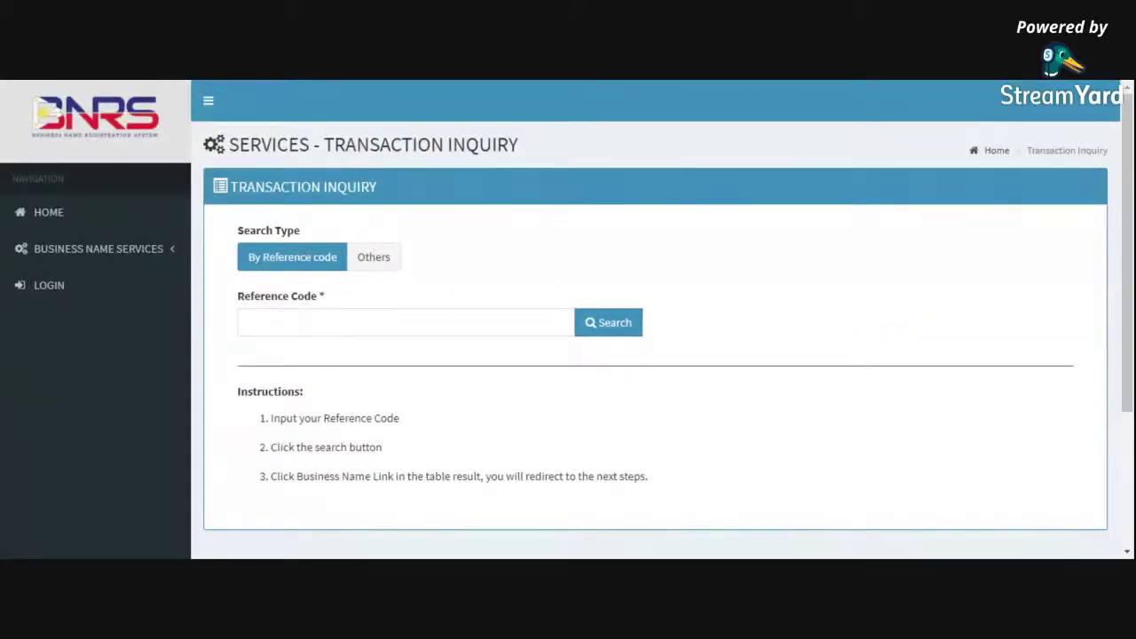
- Look up the business name registration transaction by its reference code
{"action": "left_click", "coordinate": [355, 322]}
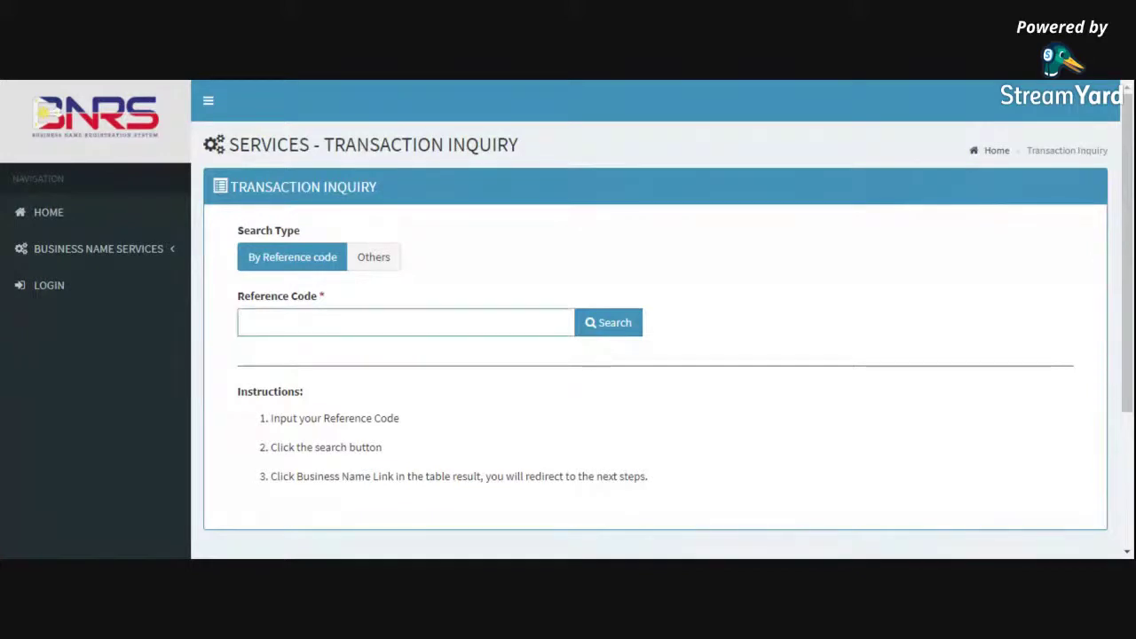
{"action": "key", "text": "ctrl+v"}
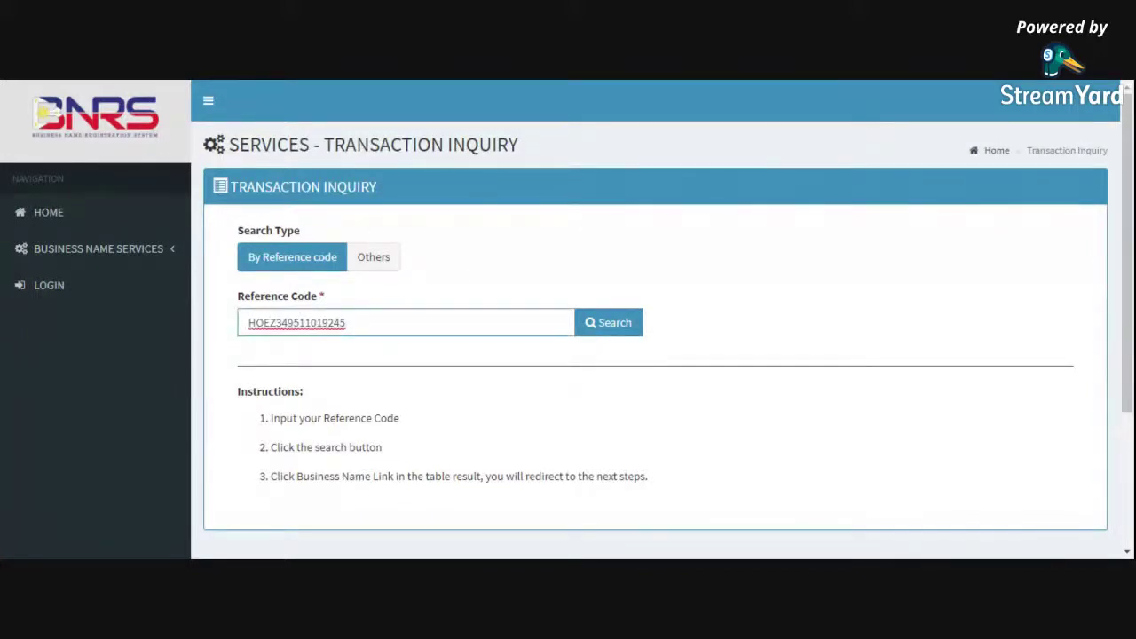
{"action": "left_click", "coordinate": [601, 326]}
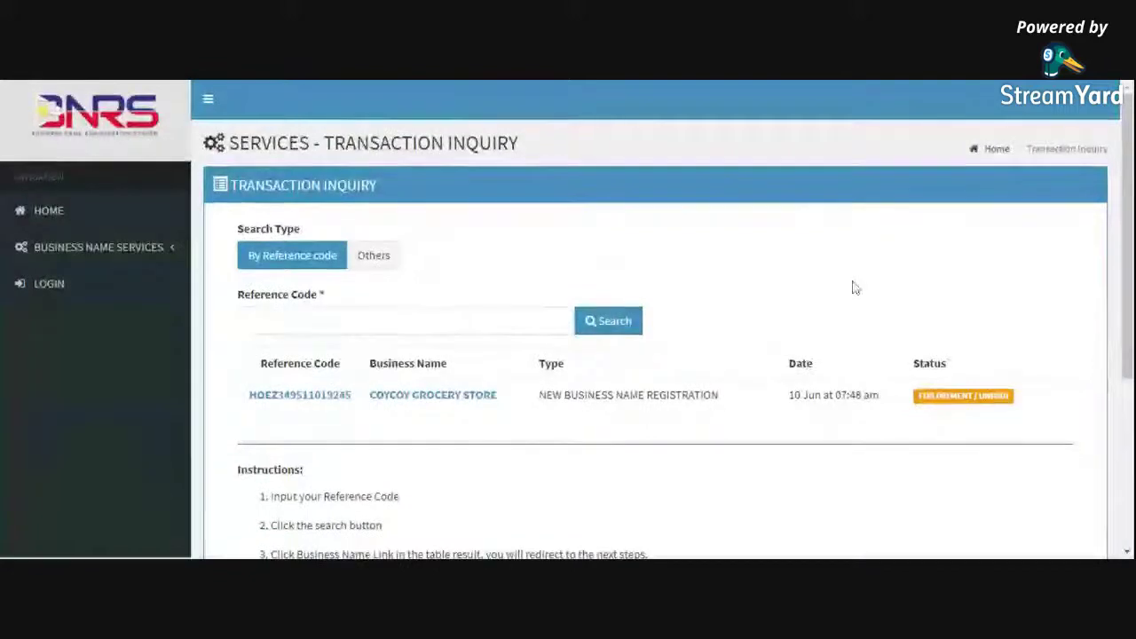
- Open the transaction summary of COYCOY GROCERY STORE from the inquiry results
{"action": "scroll", "coordinate": [855, 287], "scroll_direction": "down", "scroll_amount": 1}
{"action": "scroll", "coordinate": [969, 331], "scroll_direction": "down", "scroll_amount": 2}
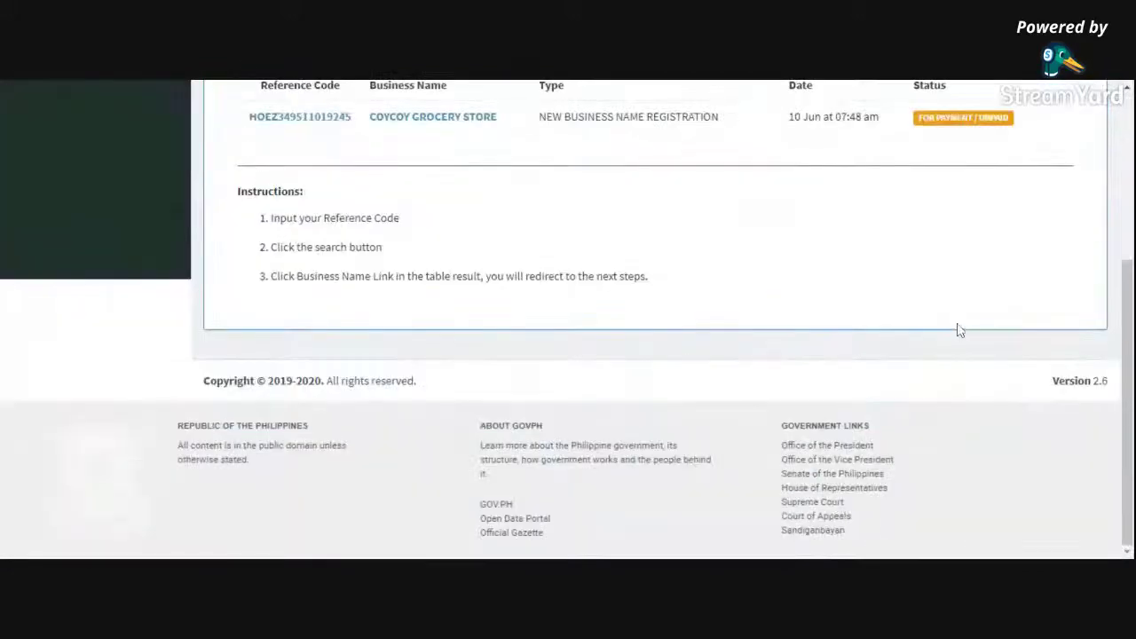
{"action": "scroll", "coordinate": [958, 331], "scroll_direction": "up", "scroll_amount": 1}
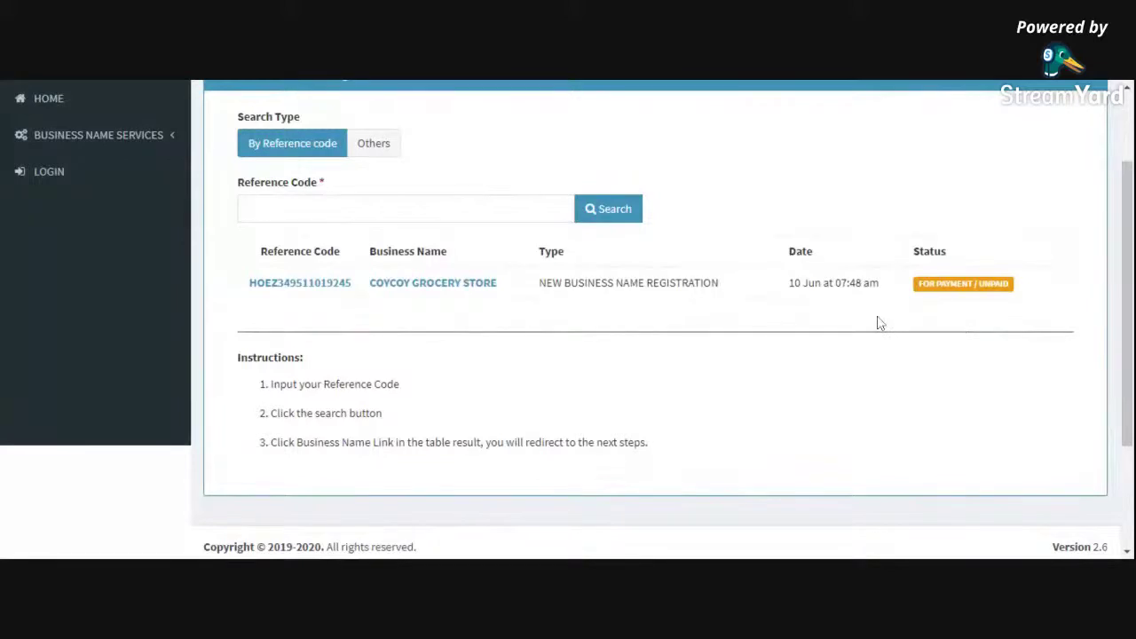
{"action": "scroll", "coordinate": [879, 323], "scroll_direction": "down", "scroll_amount": 2}
{"action": "scroll", "coordinate": [879, 322], "scroll_direction": "up", "scroll_amount": 2}
{"action": "scroll", "coordinate": [880, 319], "scroll_direction": "up", "scroll_amount": 2}
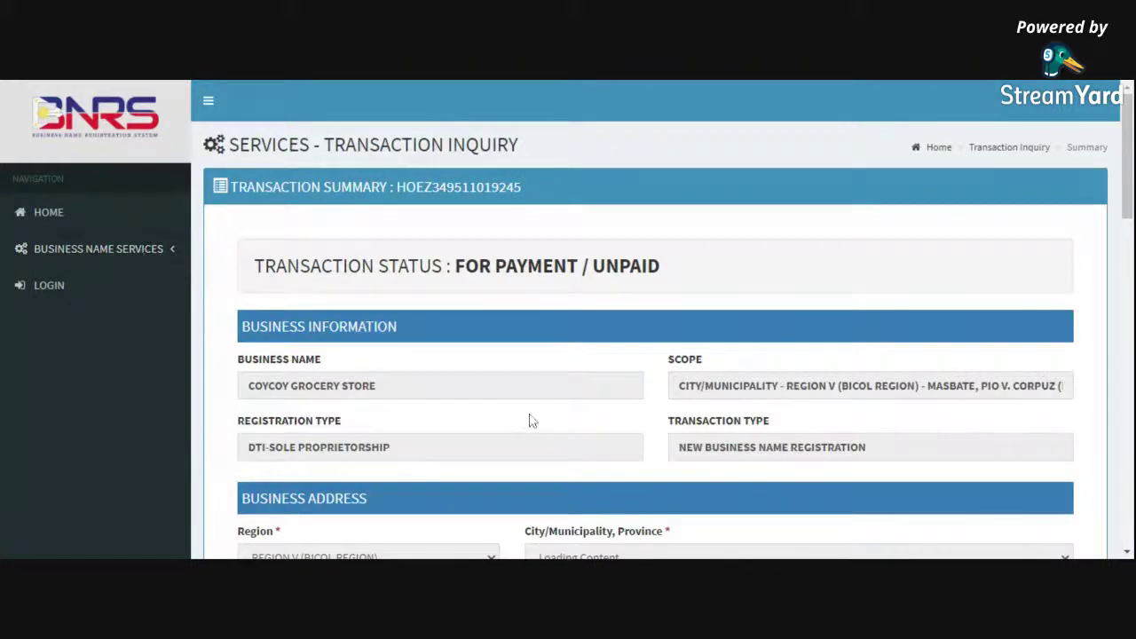
- Review the transaction summary and resume the unpaid registration to reach its payment page
{"action": "scroll", "coordinate": [542, 418], "scroll_direction": "down", "scroll_amount": 3}
{"action": "scroll", "coordinate": [542, 419], "scroll_direction": "down", "scroll_amount": 10}
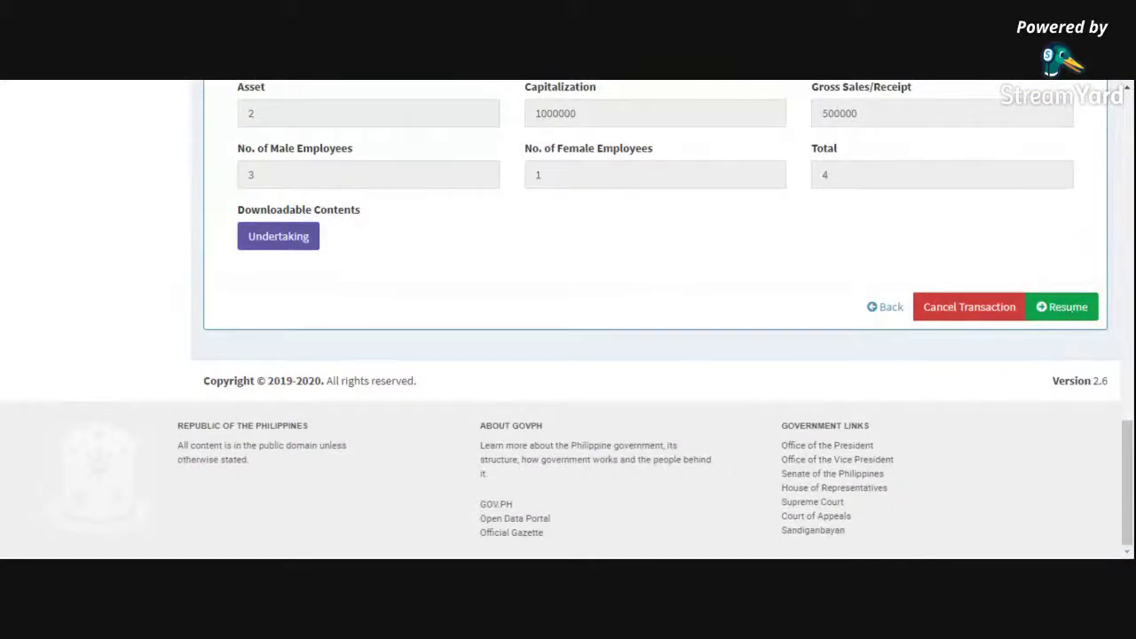
{"action": "scroll", "coordinate": [591, 325], "scroll_direction": "up", "scroll_amount": 3}
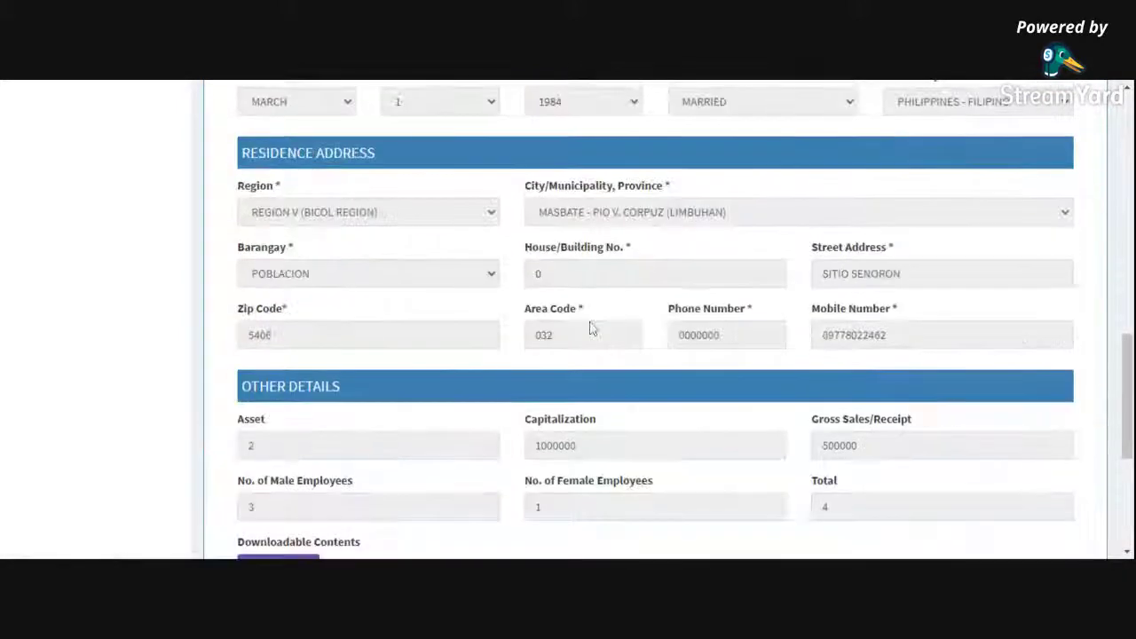
{"action": "scroll", "coordinate": [685, 411], "scroll_direction": "up", "scroll_amount": 4}
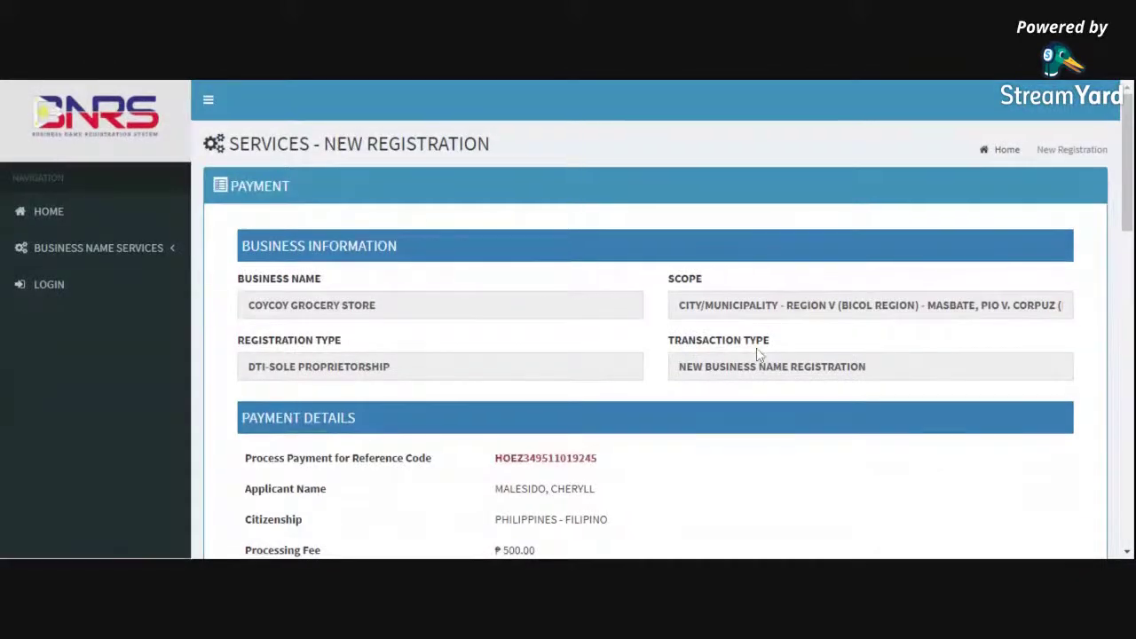
- Choose GCASH as the payment method and proceed with the registration payment
{"action": "scroll", "coordinate": [759, 353], "scroll_direction": "down", "scroll_amount": 6}
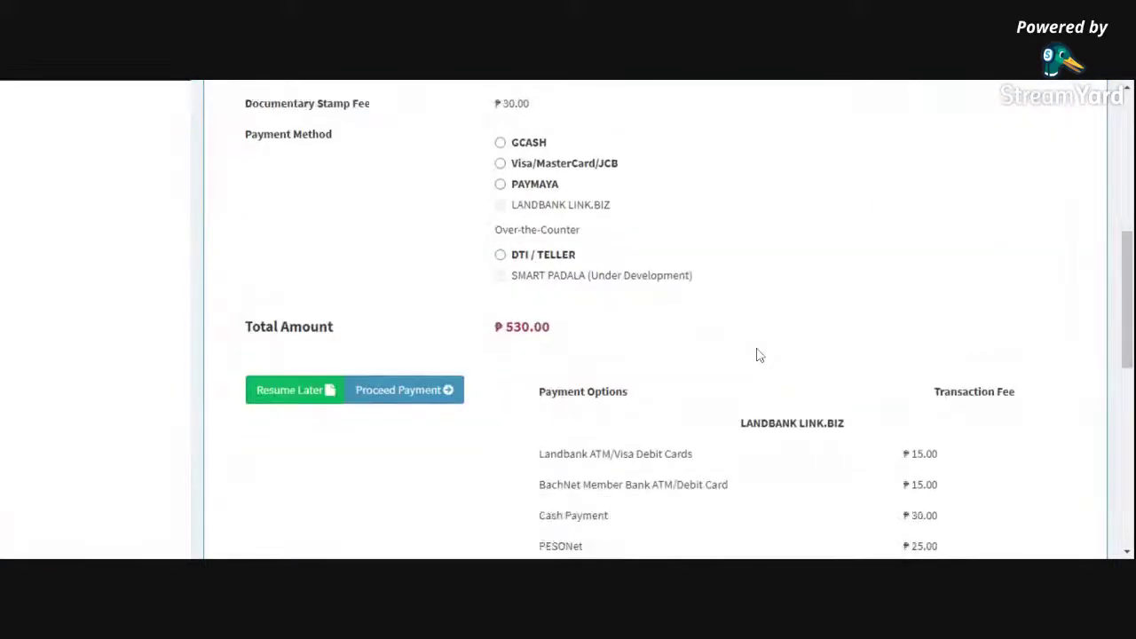
{"action": "scroll", "coordinate": [750, 349], "scroll_direction": "up", "scroll_amount": 3}
{"action": "left_click", "coordinate": [500, 205]}
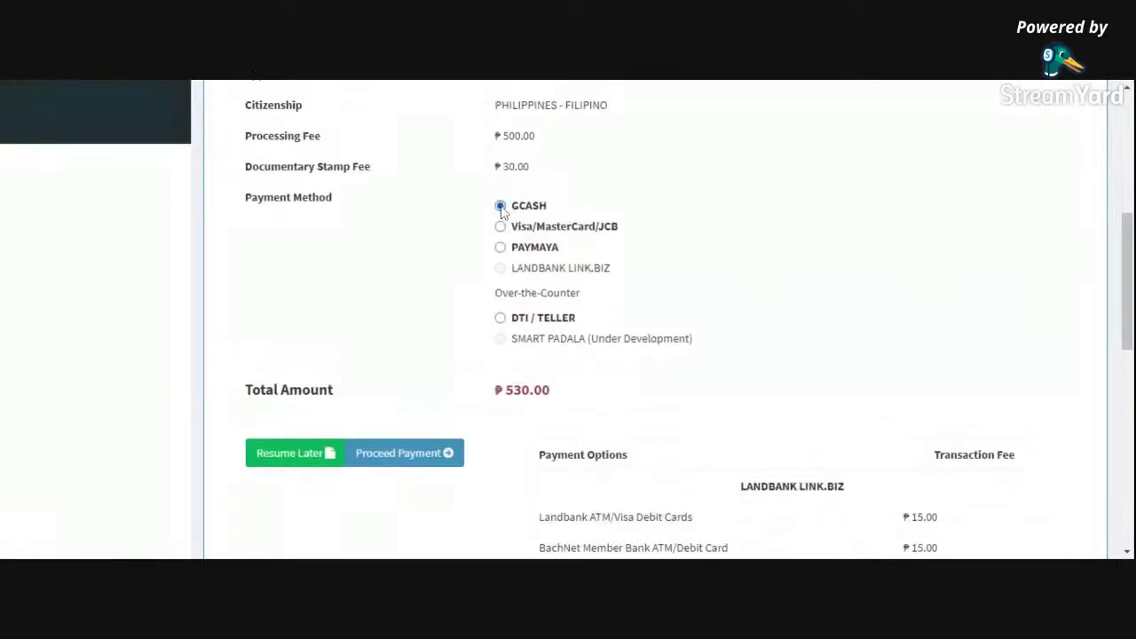
{"action": "left_click", "coordinate": [411, 460]}
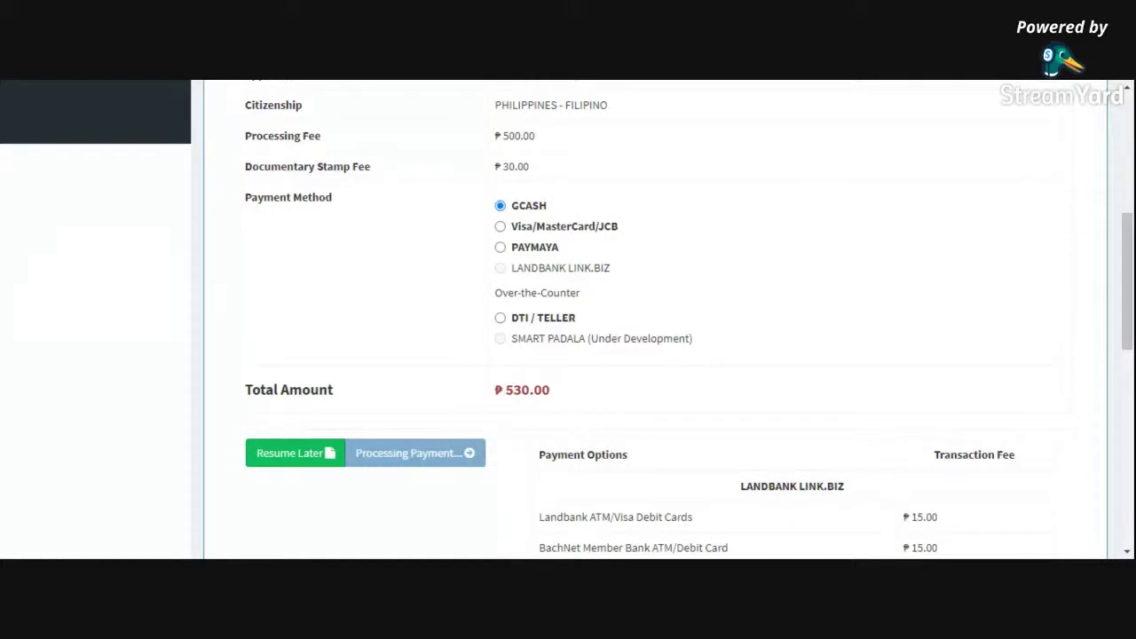
- Examine the payment options with their transaction fees and the payment details of the registration
{"action": "scroll", "coordinate": [411, 452], "scroll_direction": "down", "scroll_amount": 3}
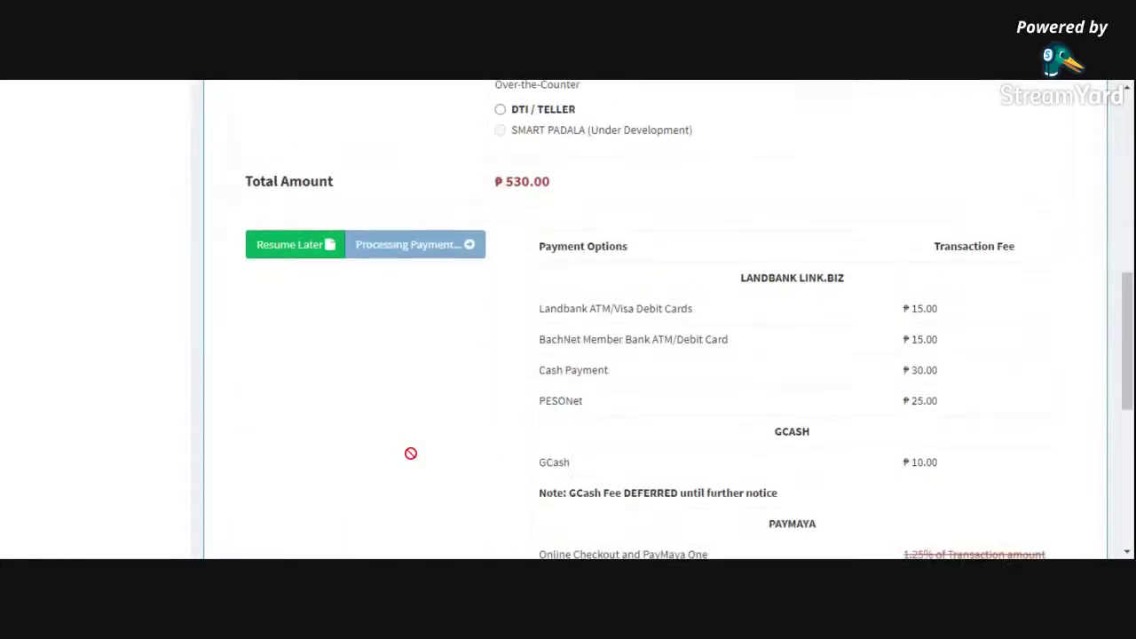
{"action": "scroll", "coordinate": [410, 453], "scroll_direction": "down", "scroll_amount": 1}
{"action": "scroll", "coordinate": [411, 454], "scroll_direction": "down", "scroll_amount": 1}
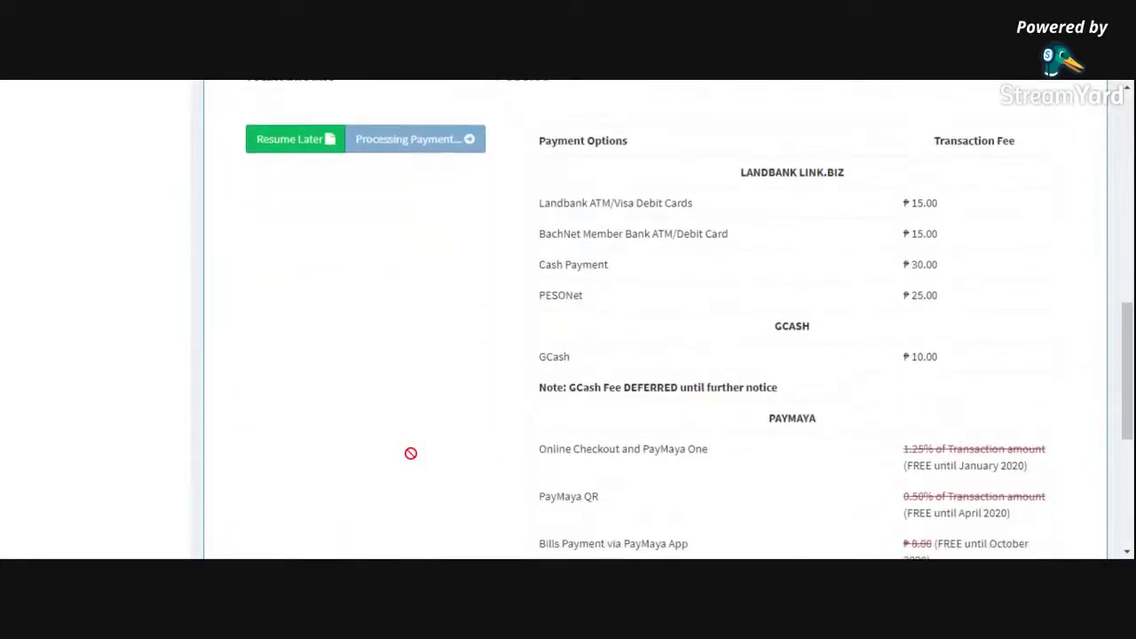
{"action": "scroll", "coordinate": [411, 453], "scroll_direction": "down", "scroll_amount": 1}
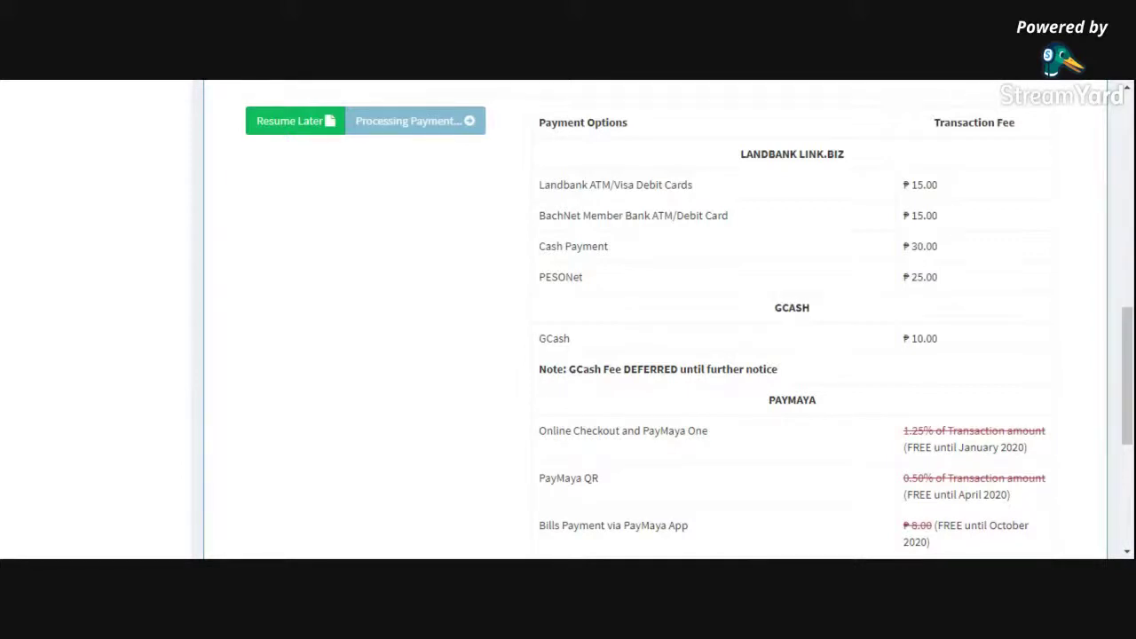
{"action": "scroll", "coordinate": [363, 297], "scroll_direction": "down", "scroll_amount": 3}
{"action": "scroll", "coordinate": [363, 296], "scroll_direction": "down", "scroll_amount": 3}
{"action": "scroll", "coordinate": [364, 297], "scroll_direction": "up", "scroll_amount": 10}
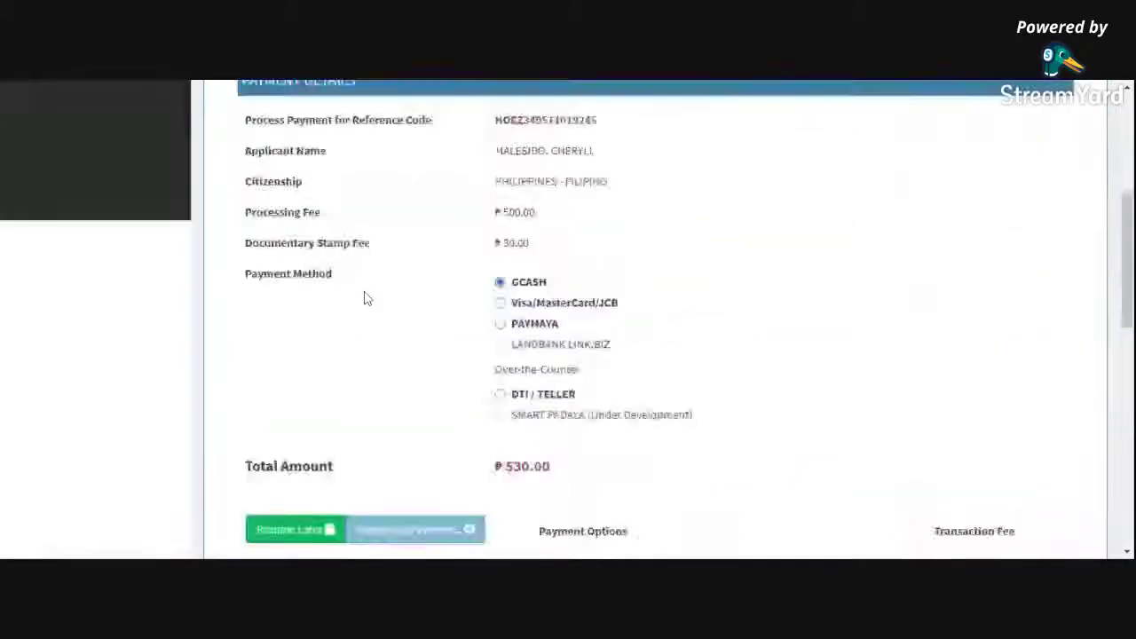
{"action": "scroll", "coordinate": [364, 296], "scroll_direction": "up", "scroll_amount": 1}
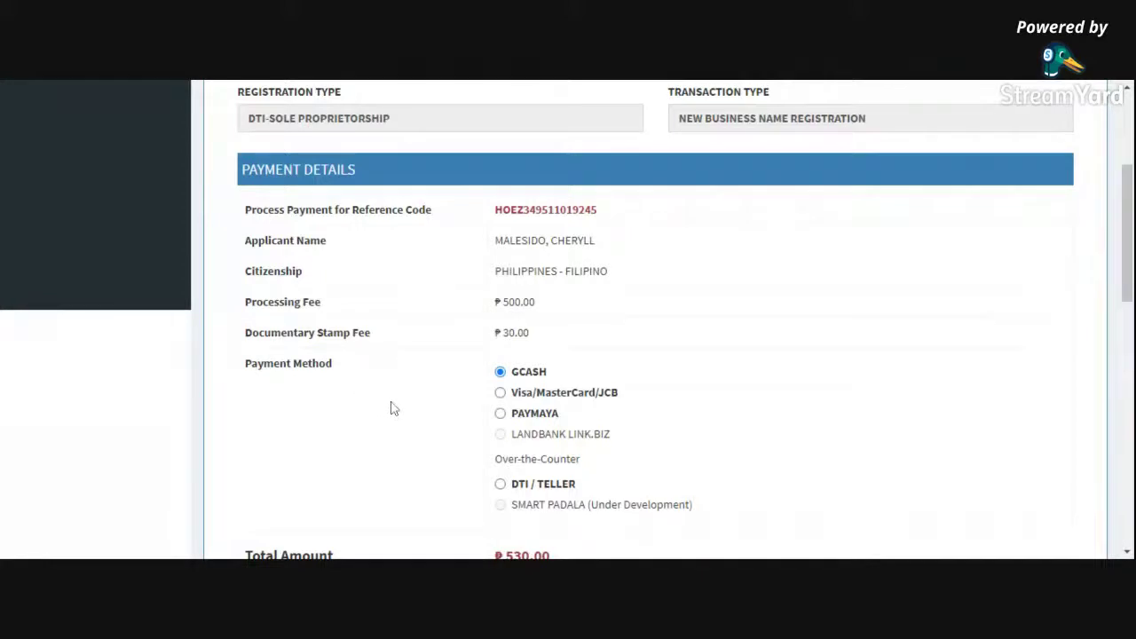
{"action": "scroll", "coordinate": [392, 408], "scroll_direction": "down", "scroll_amount": 2}
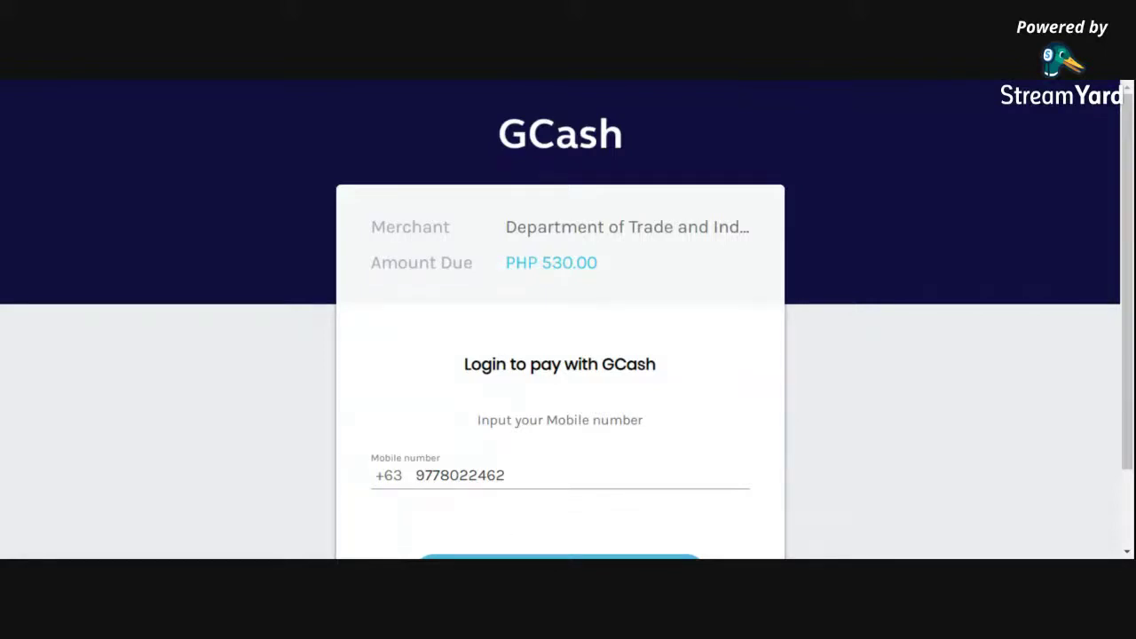
- Submit the mobile number to log in to GCash for the payment to the Department of Trade and Industry
{"action": "scroll", "coordinate": [689, 550], "scroll_direction": "down", "scroll_amount": 1}
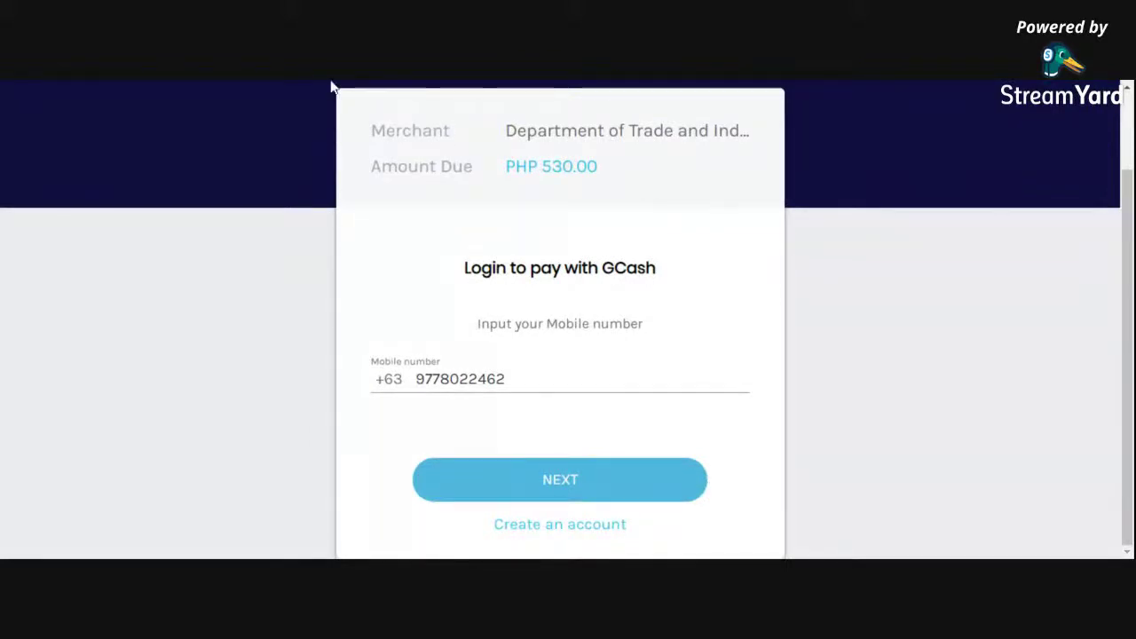
{"action": "left_click", "coordinate": [557, 497]}
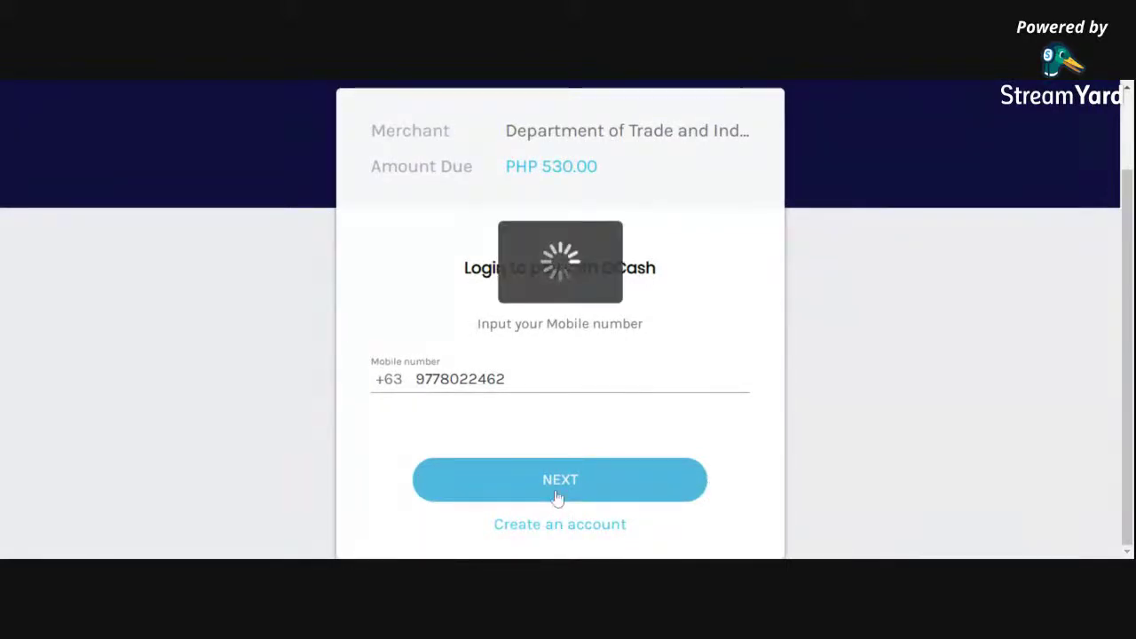